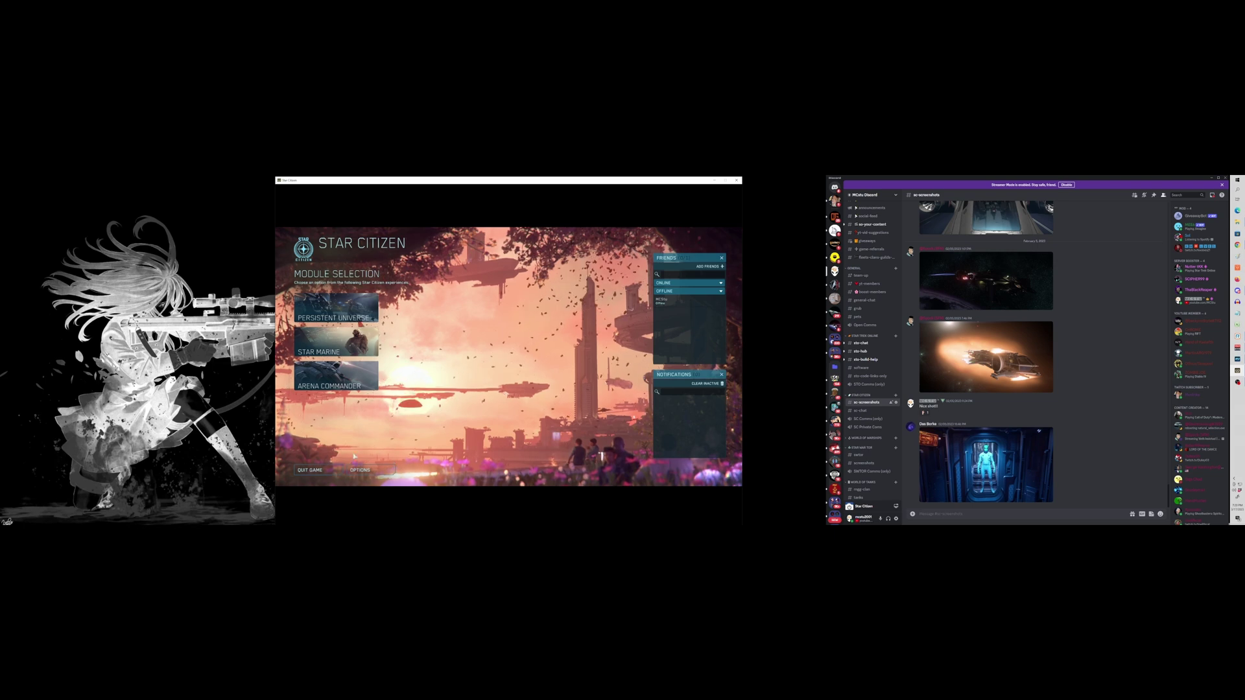
Step: Browse the resolution list under Star Citizen's Options > Graphics settings
left_click(383, 469)
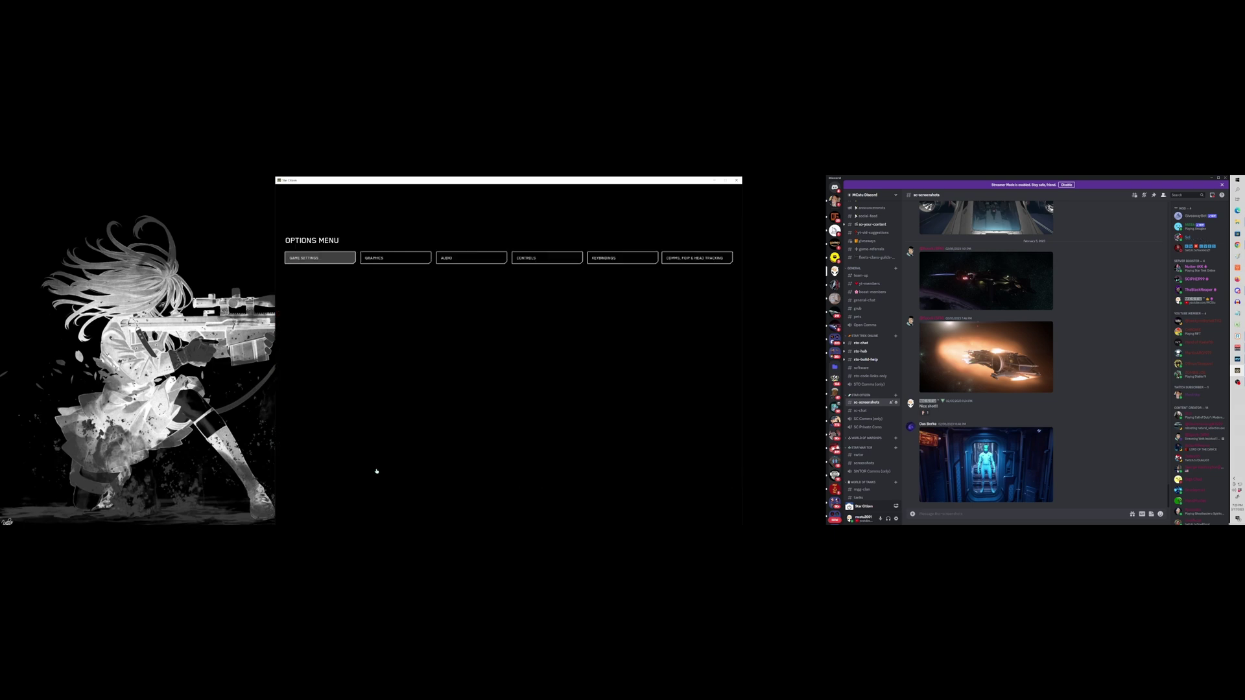
left_click(393, 263)
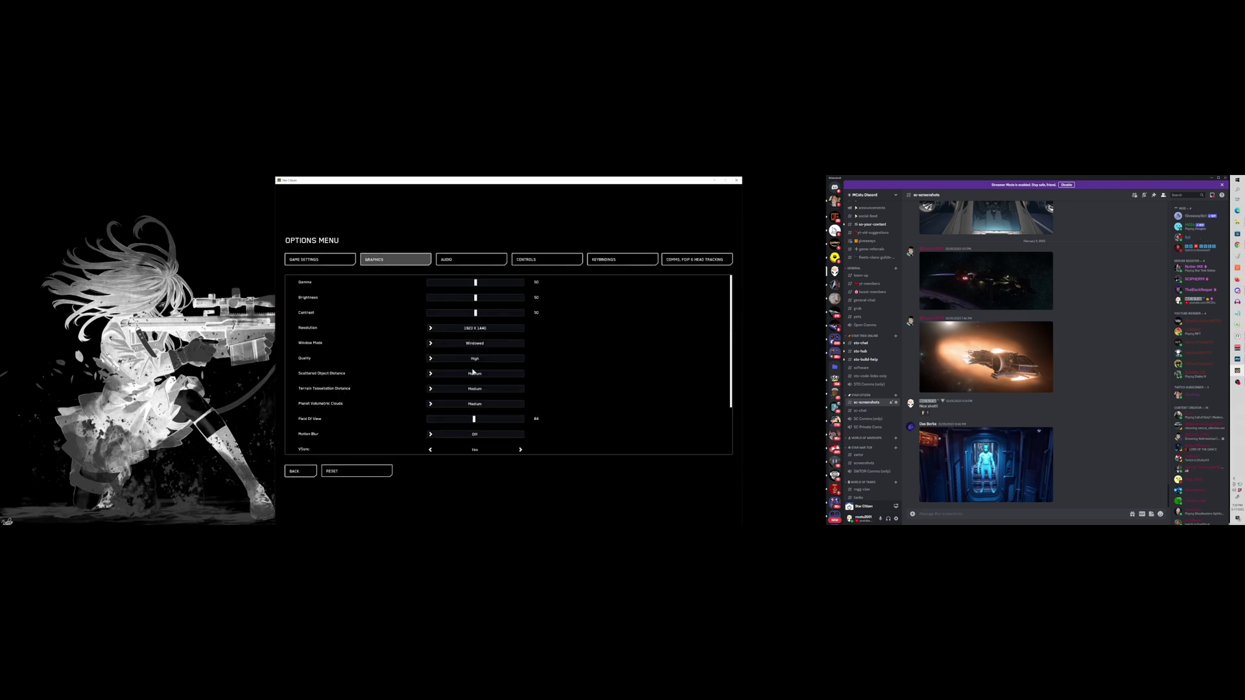
left_click(473, 329)
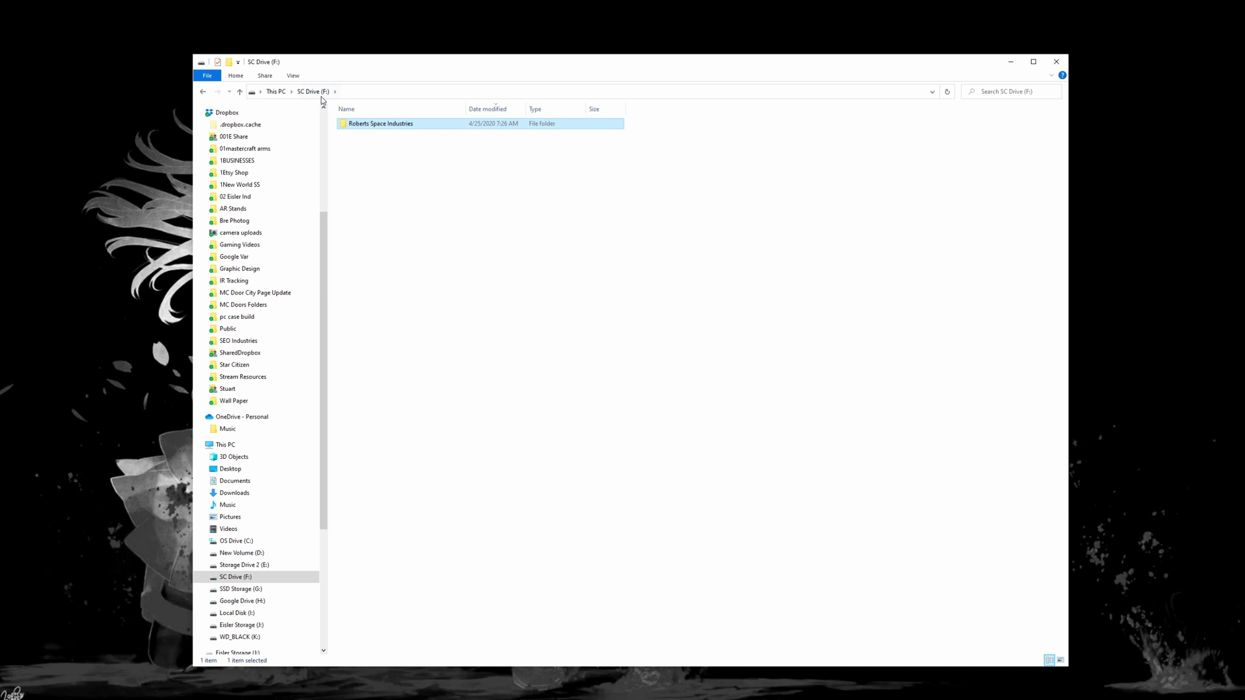
Step: Navigate into Roberts Space Industries > StarCitizen > LIVE on the F: drive
double_click(367, 124)
double_click(373, 134)
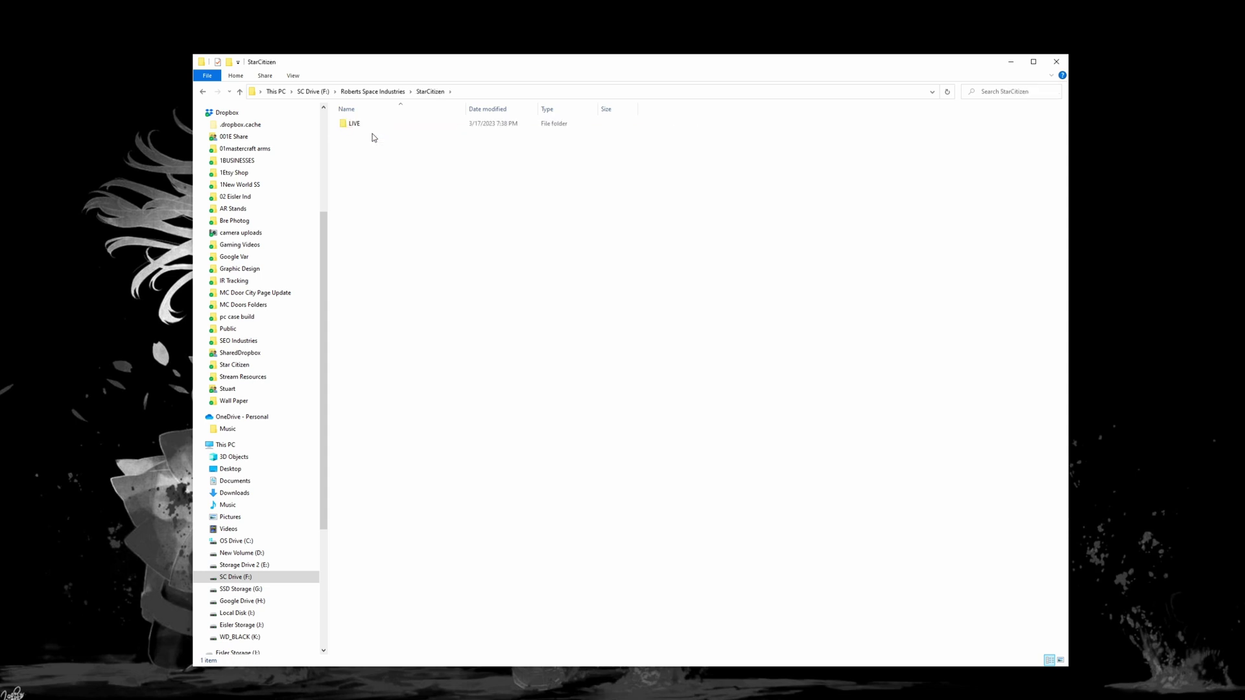
double_click(356, 126)
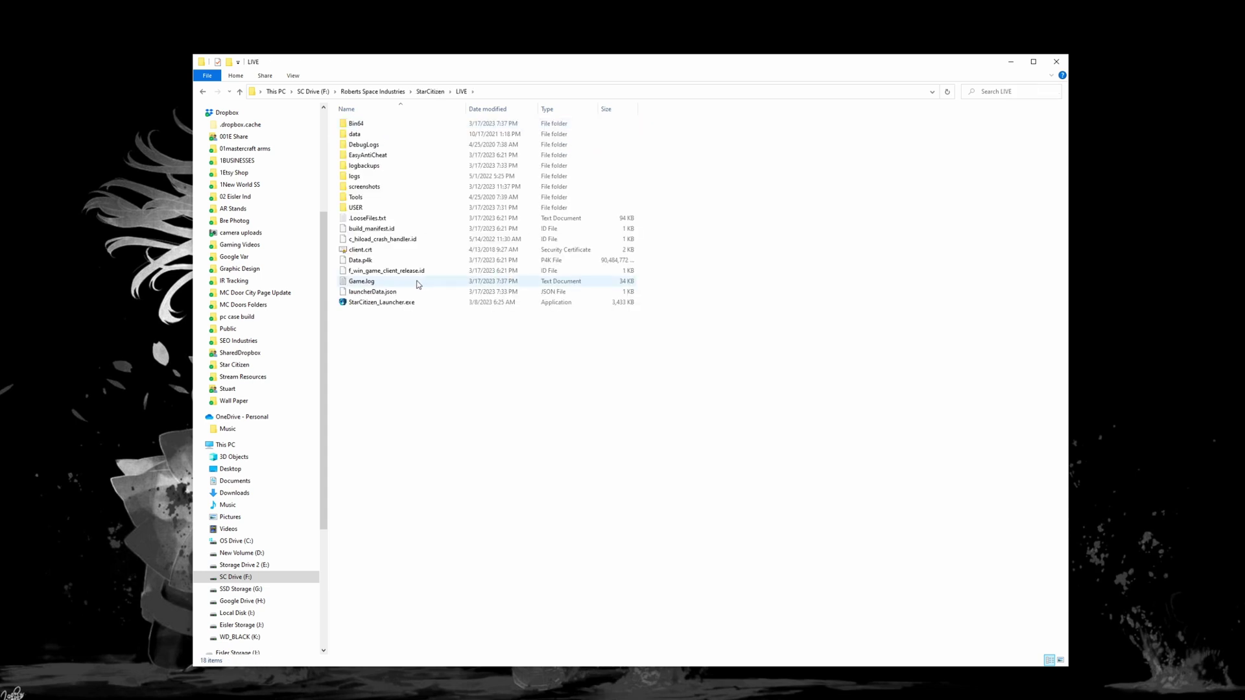
Step: Create a new empty text document in the LIVE folder
right_click(392, 358)
mouse_move(452, 503)
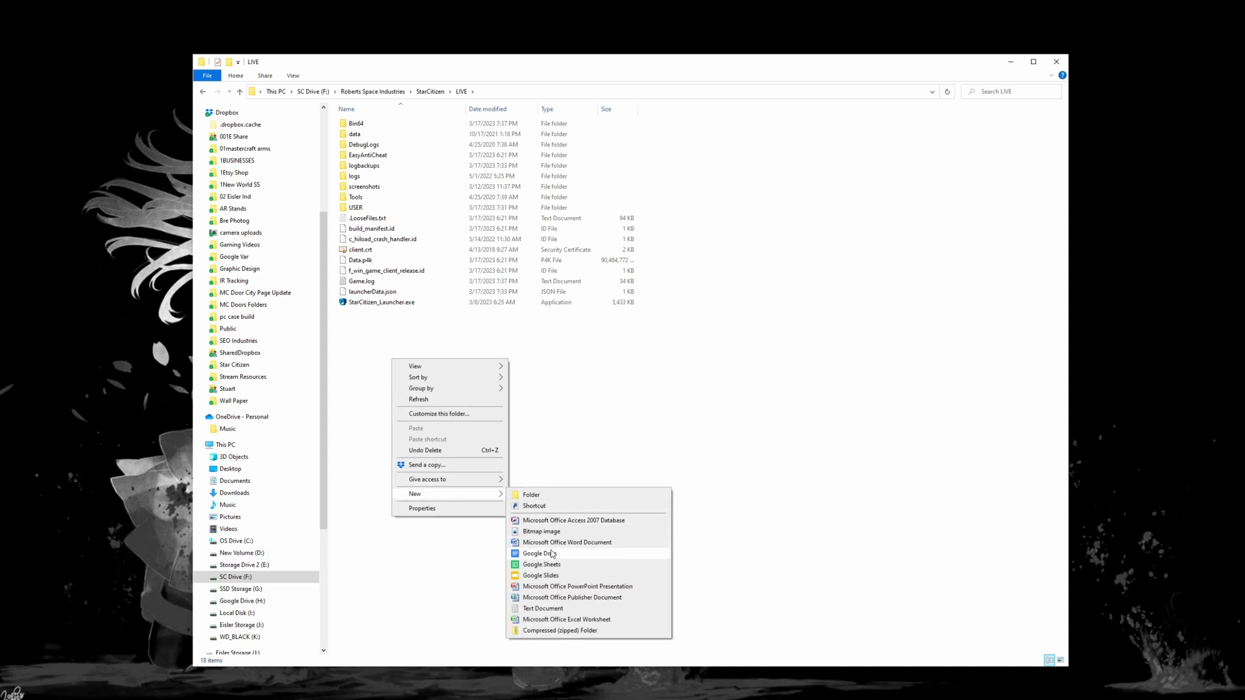
left_click(546, 602)
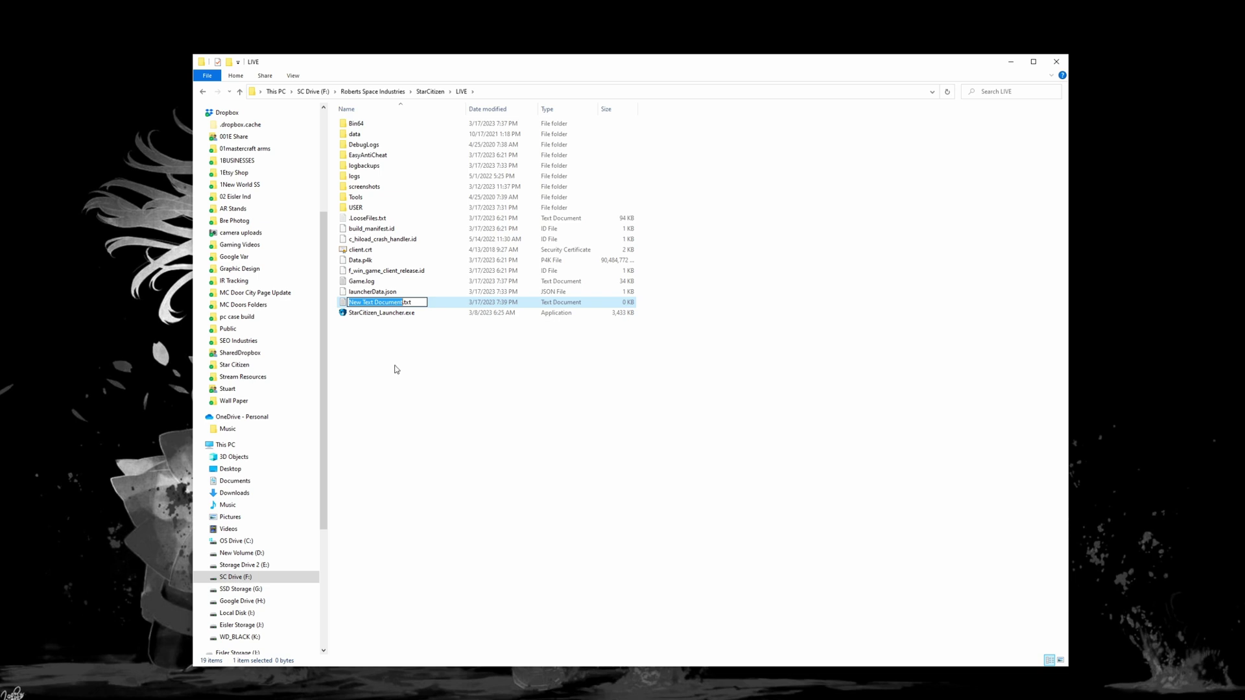
Step: Keep the default name New Text Document and toggle the View ribbon's File name extensions option
left_click(397, 369)
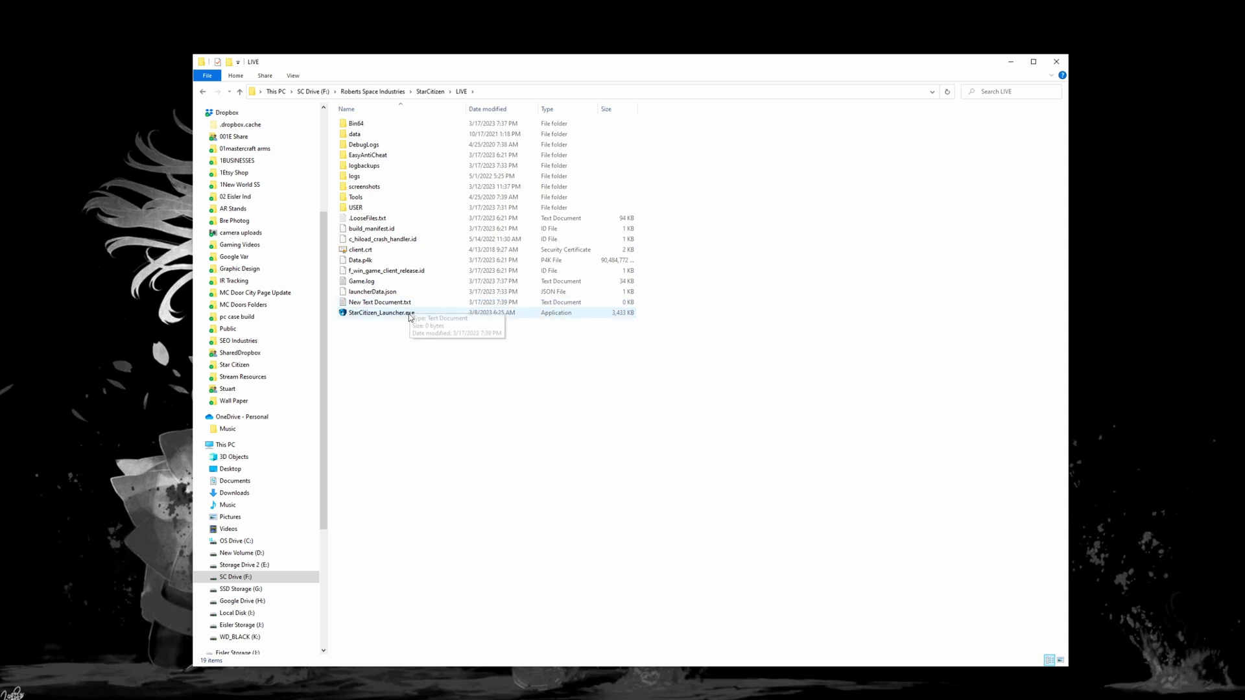
left_click(296, 76)
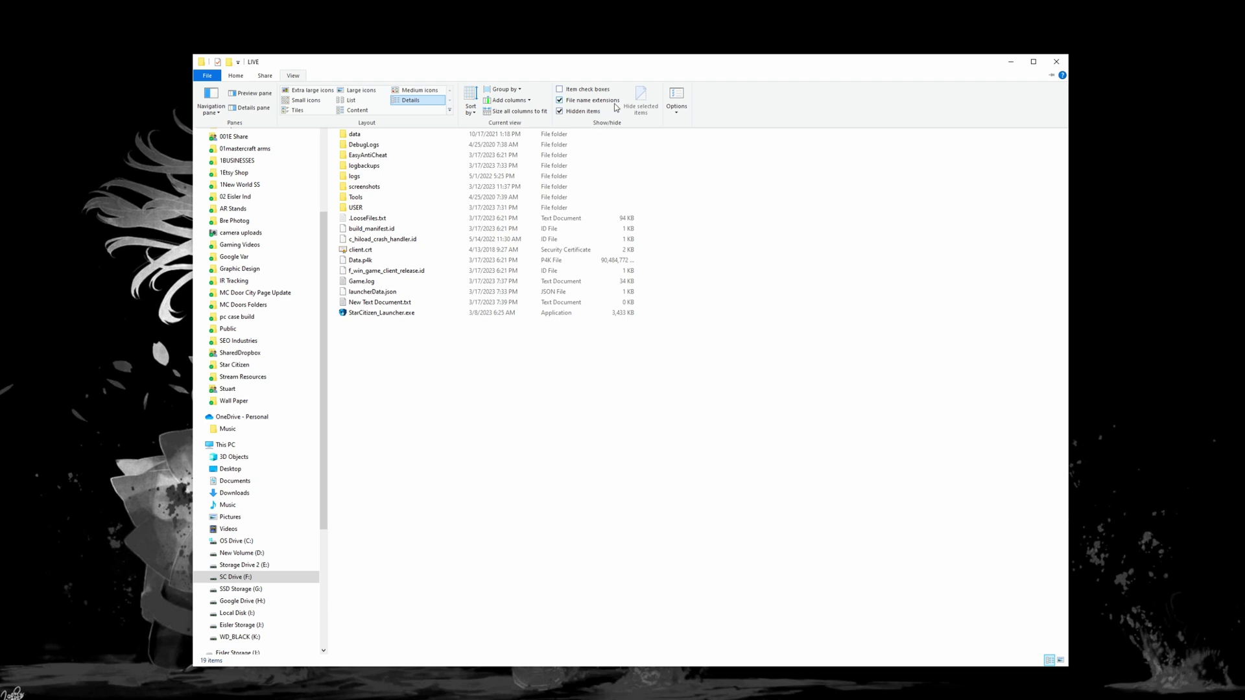
left_click(559, 100)
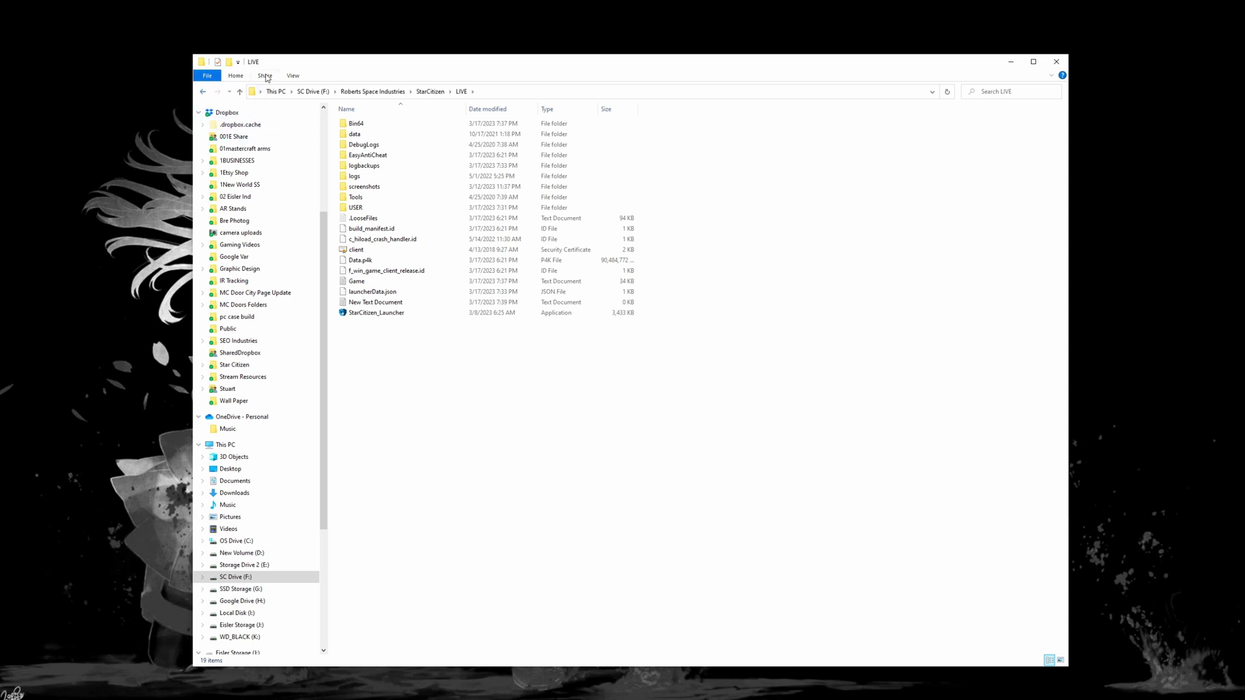
left_click(376, 304)
left_click(376, 305)
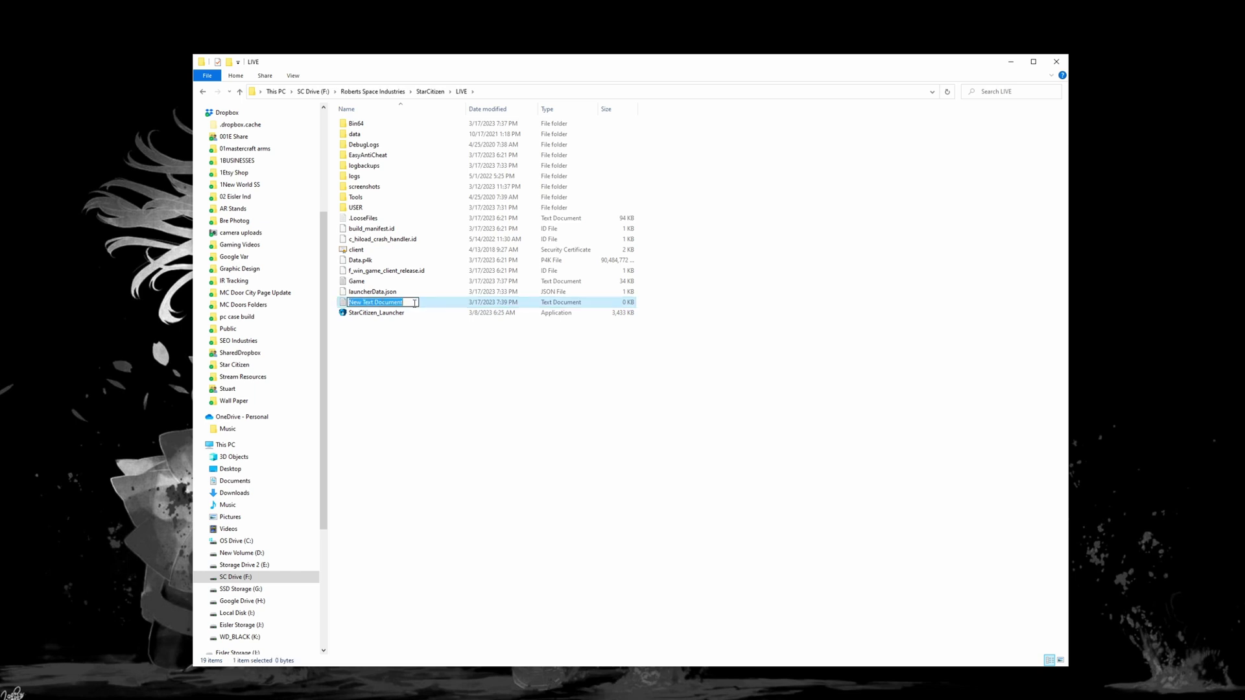
left_click(387, 376)
left_click(293, 76)
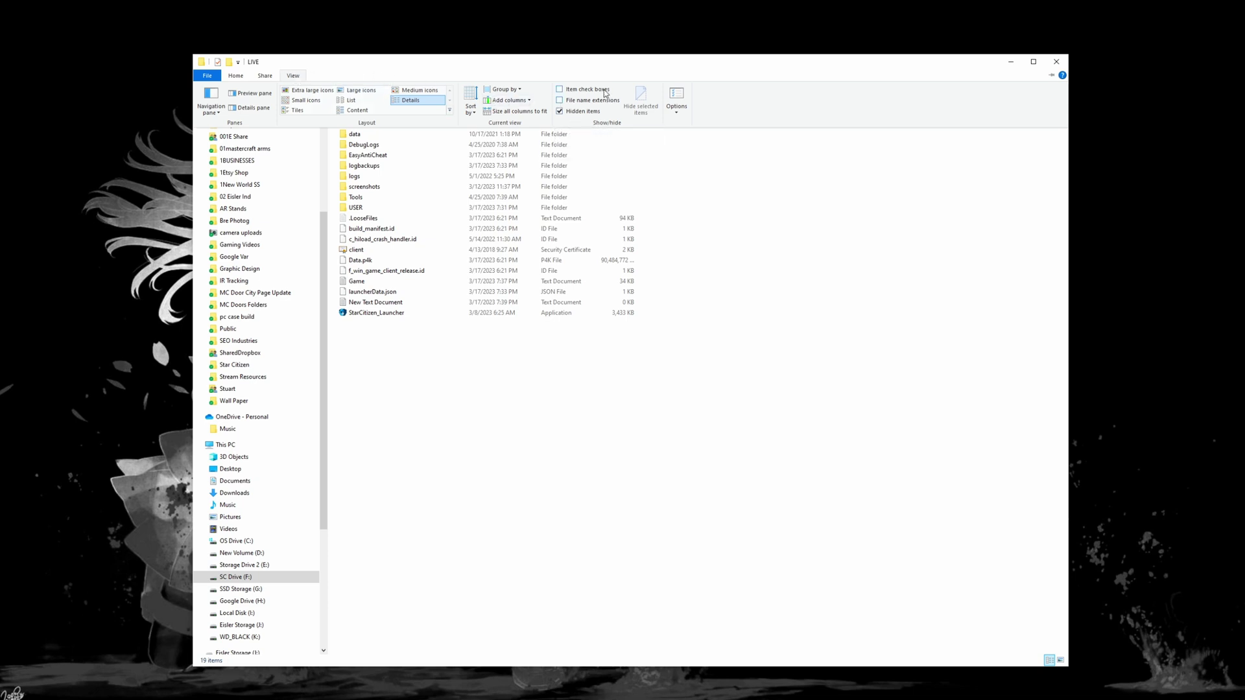
key("Escape")
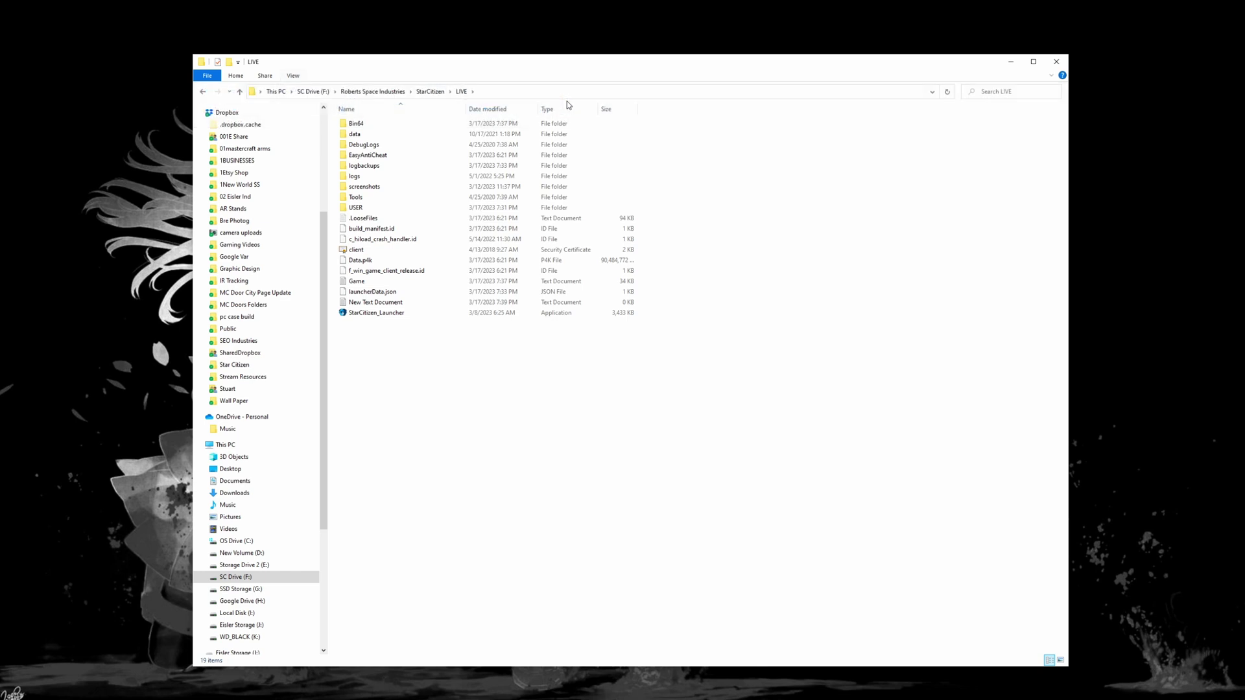
Step: Show file extensions and rename New Text Document.txt to user.cfg, accepting the extension-change warning
left_click(509, 406)
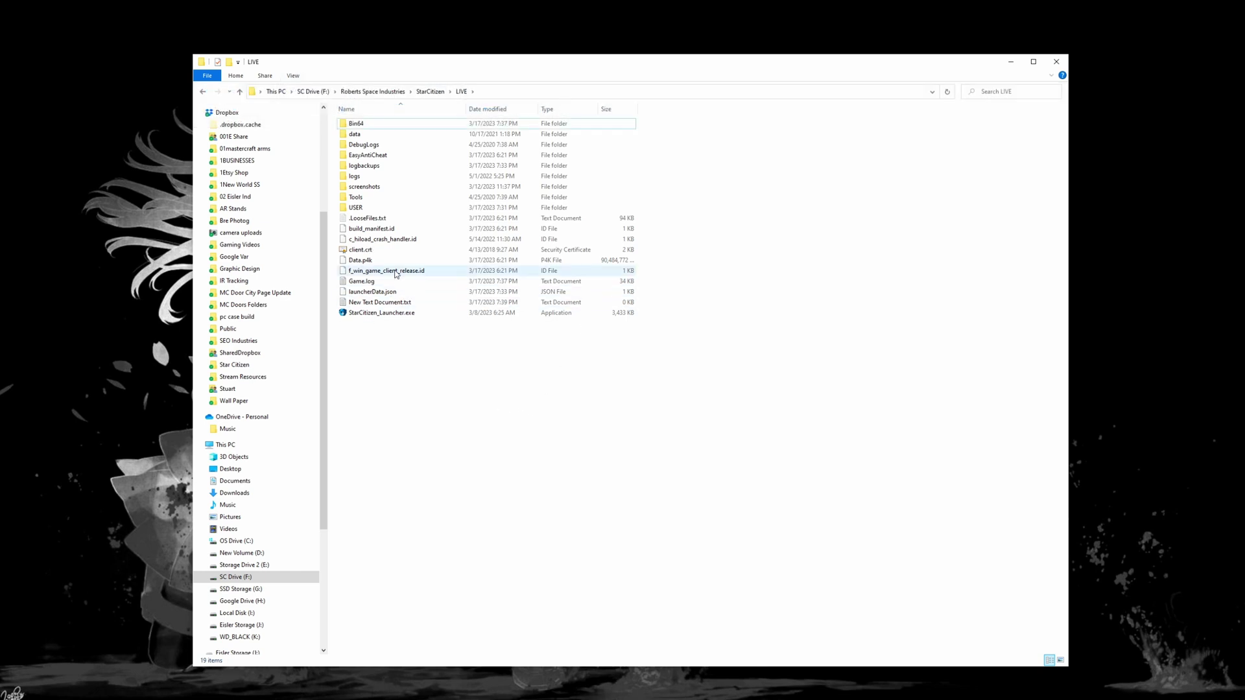
left_click(382, 306)
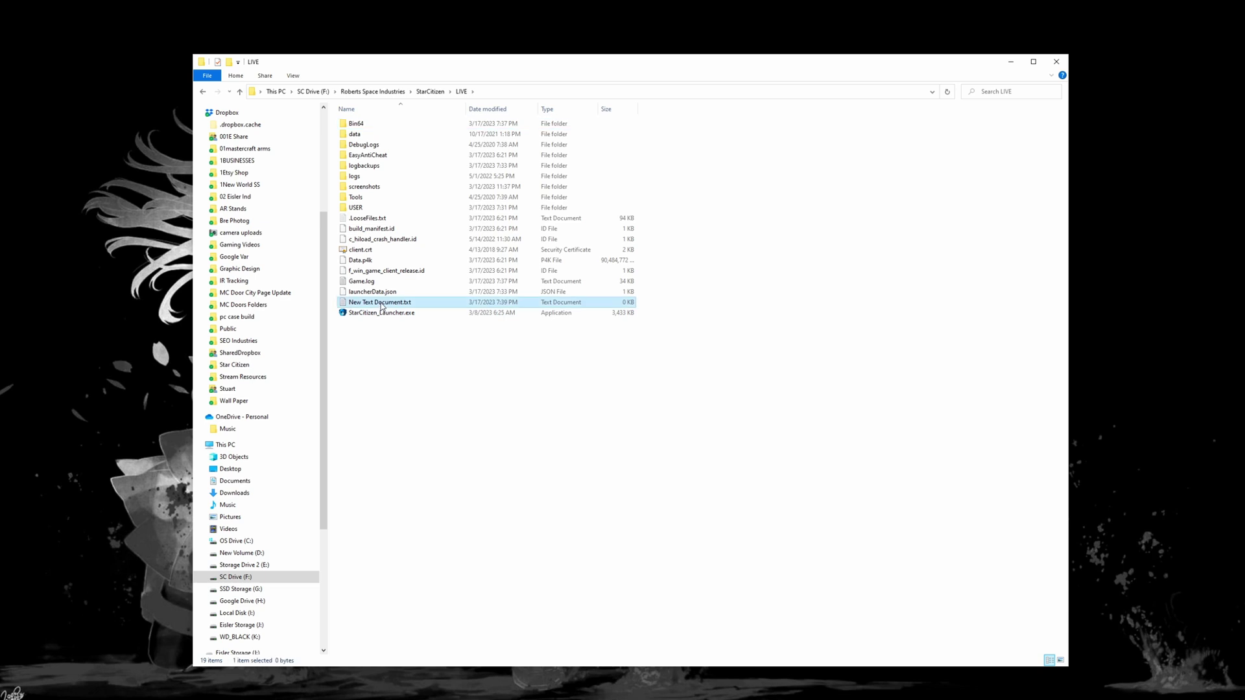
left_click(383, 306)
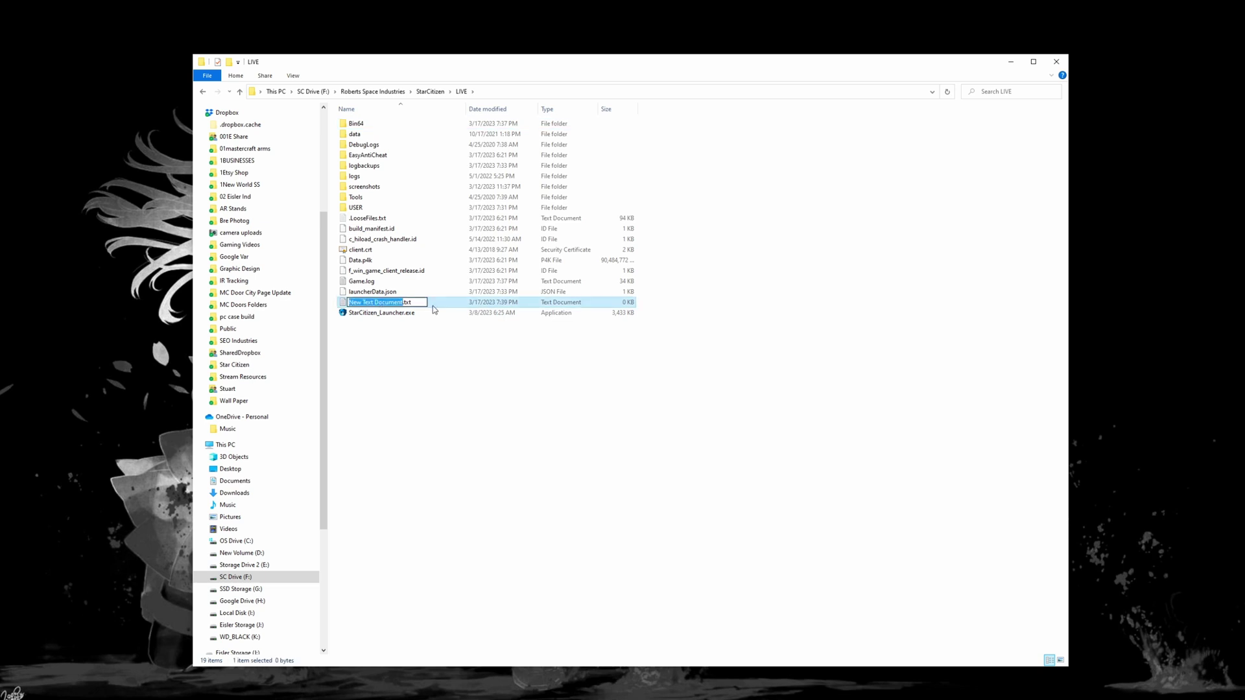
left_click_drag(423, 303, 348, 303)
type("user")
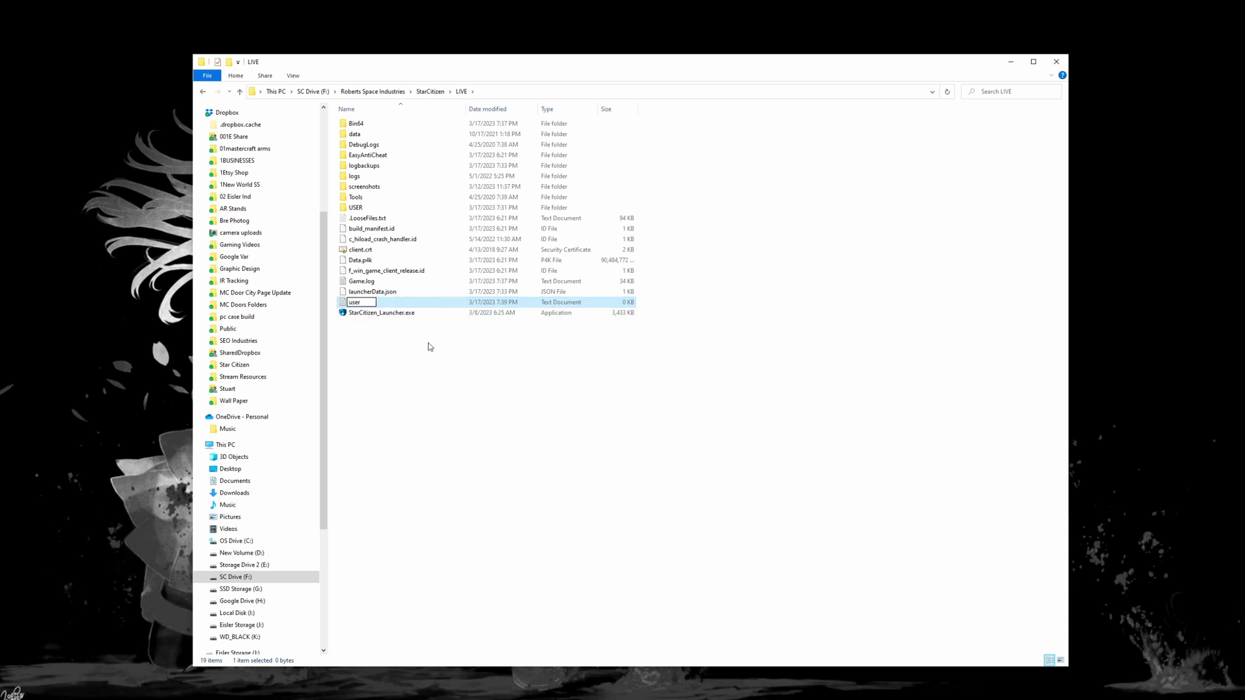
type(".cfg")
key("Return")
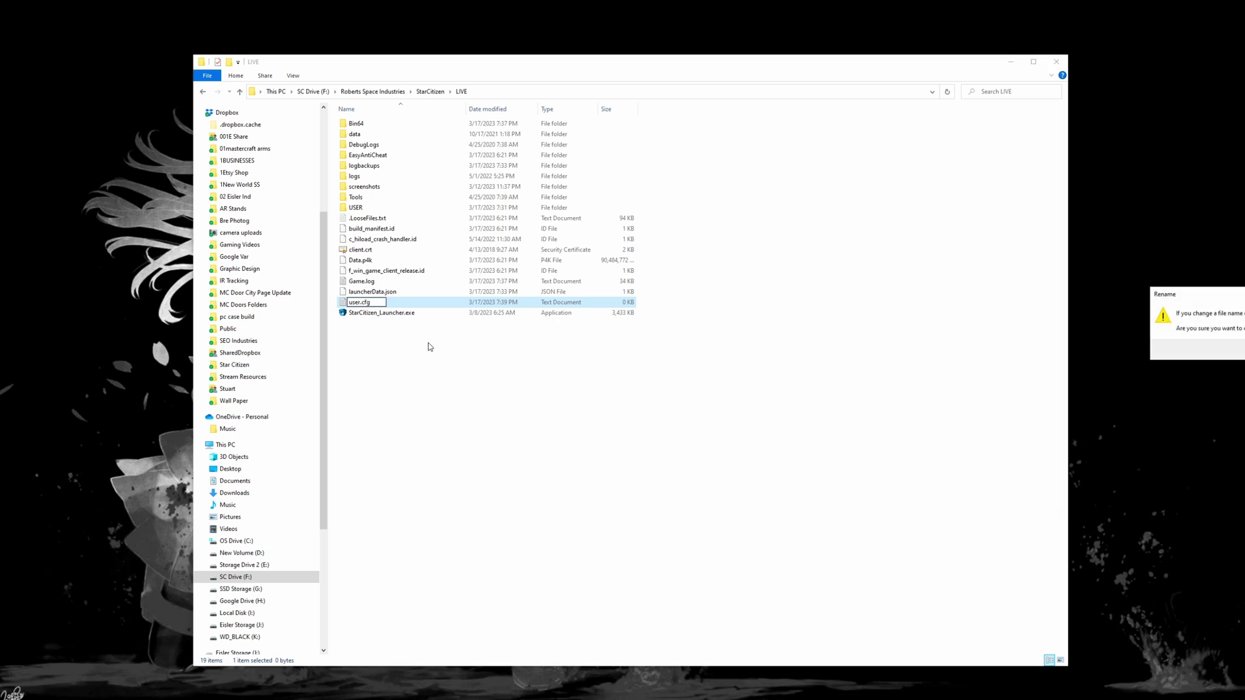
left_click_drag(1235, 300, 783, 324)
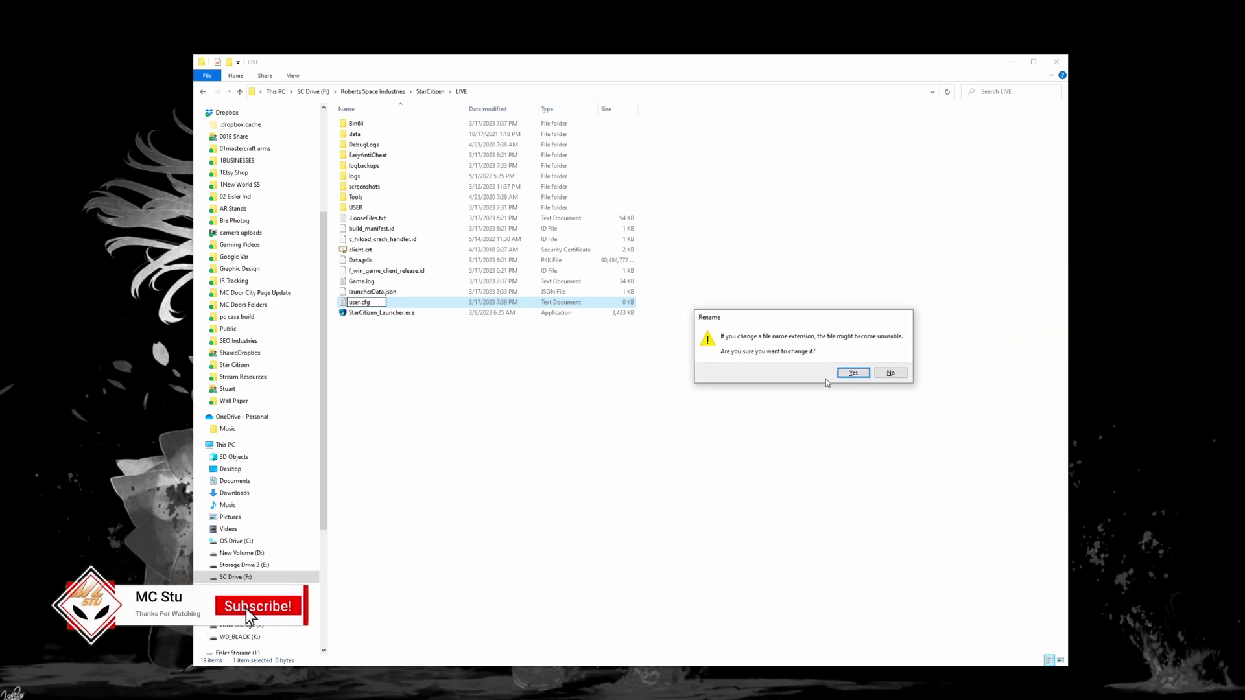
key("Return")
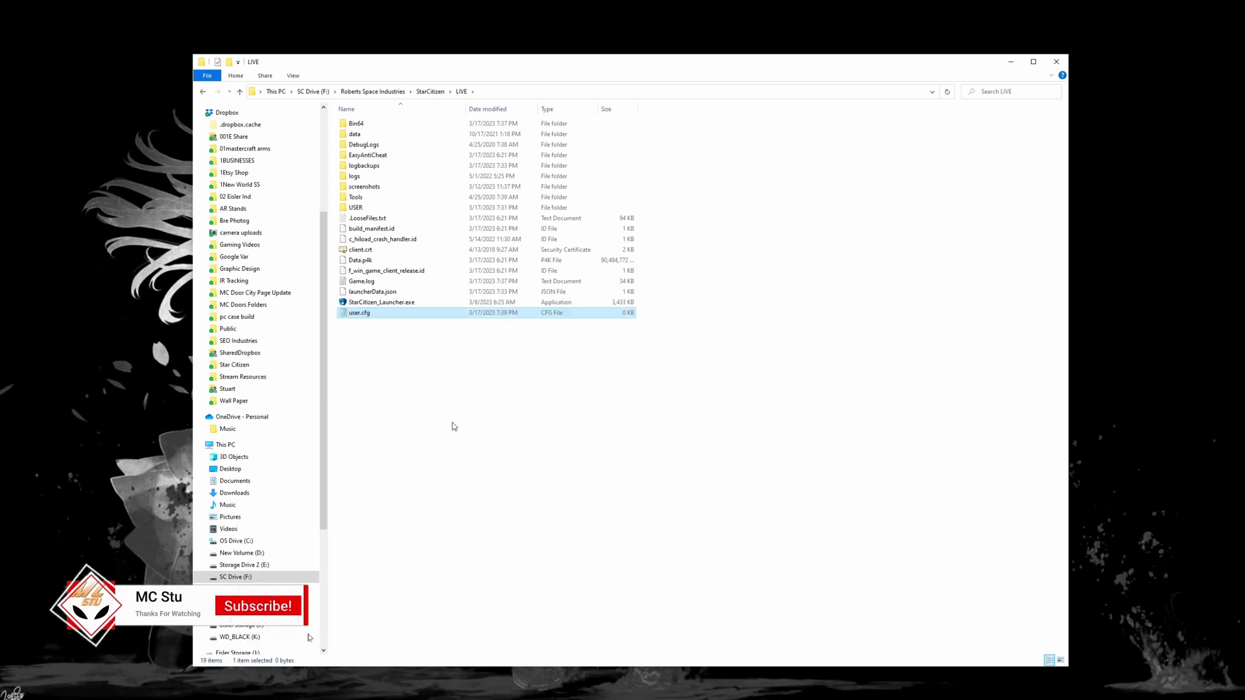
Step: Open user.cfg in Notepad and paste Con_Restricted = 0, r_width = 2880, r_height = 1440
double_click(357, 313)
mouse_move(382, 18)
left_mouse_down()
mouse_move(369, 14)
mouse_move(390, 27)
left_mouse_up()
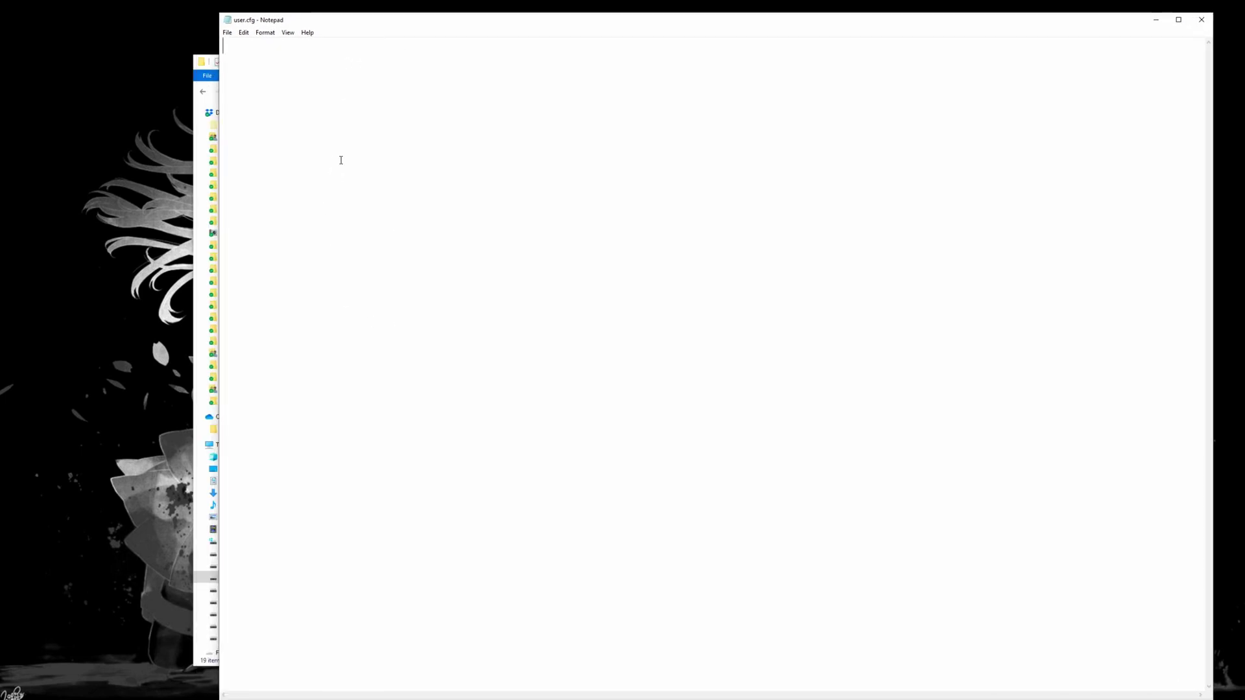
type("Con_Restricted = 0  r_width = 2880  r_height = 1440")
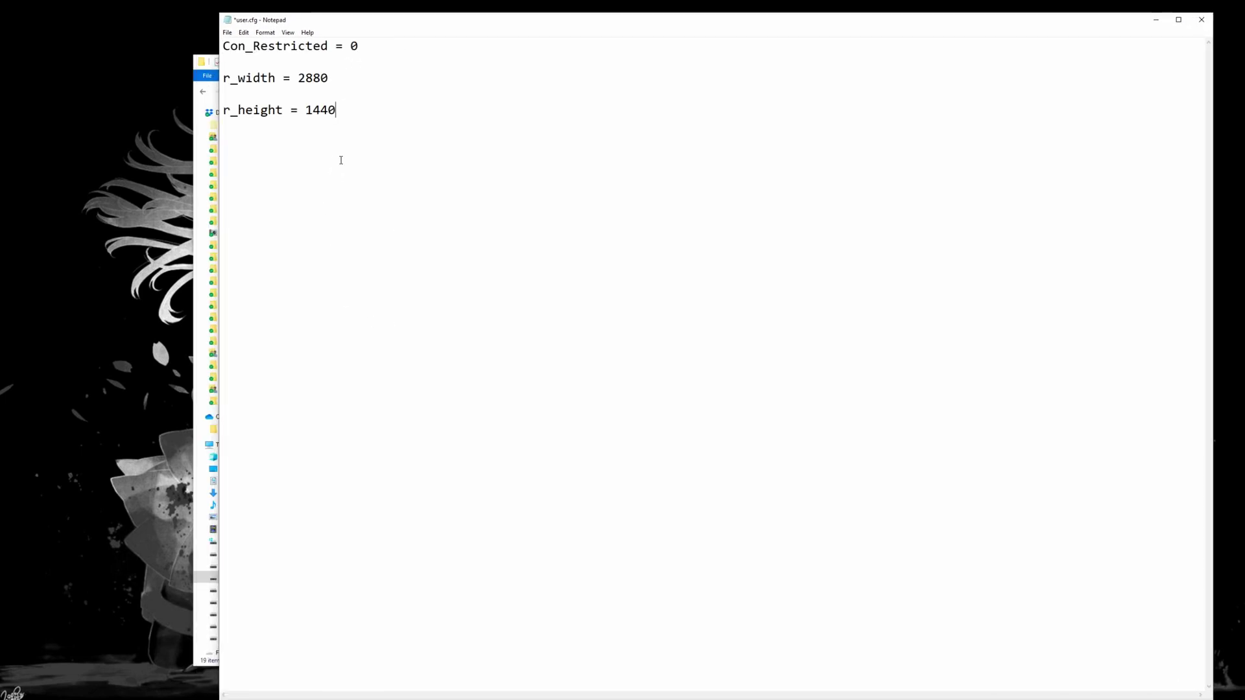
Step: Save user.cfg and close Notepad
left_click(227, 33)
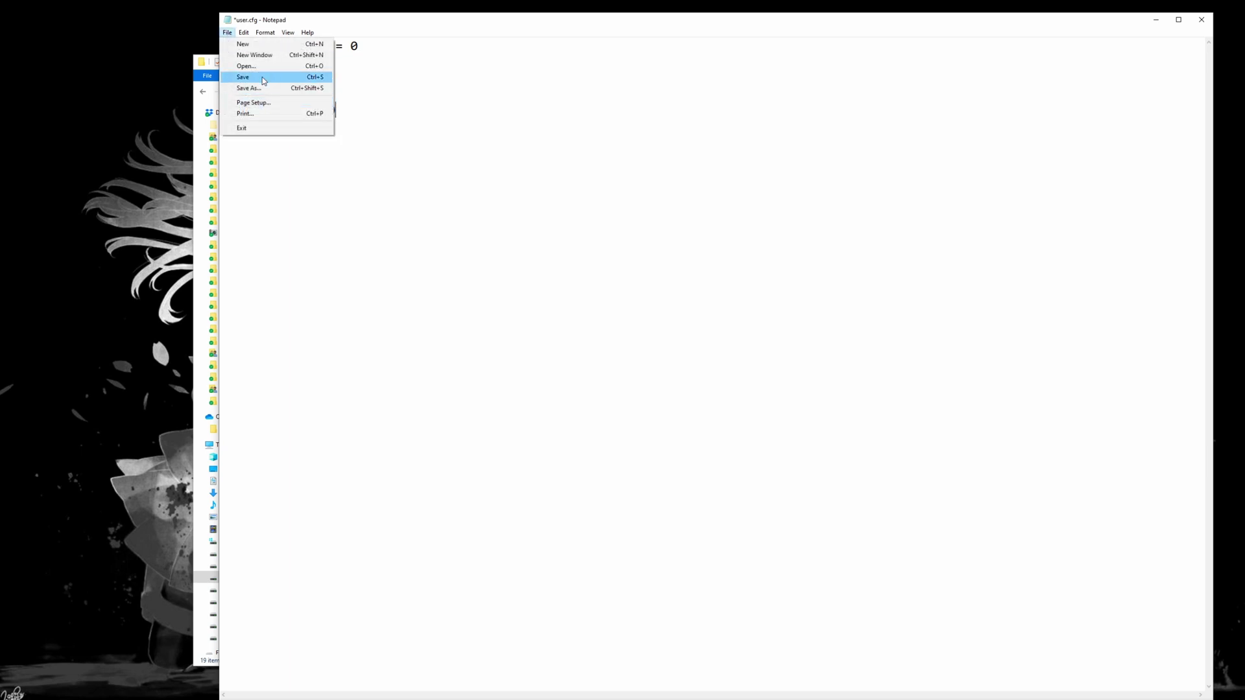
left_click(264, 78)
left_click(1207, 24)
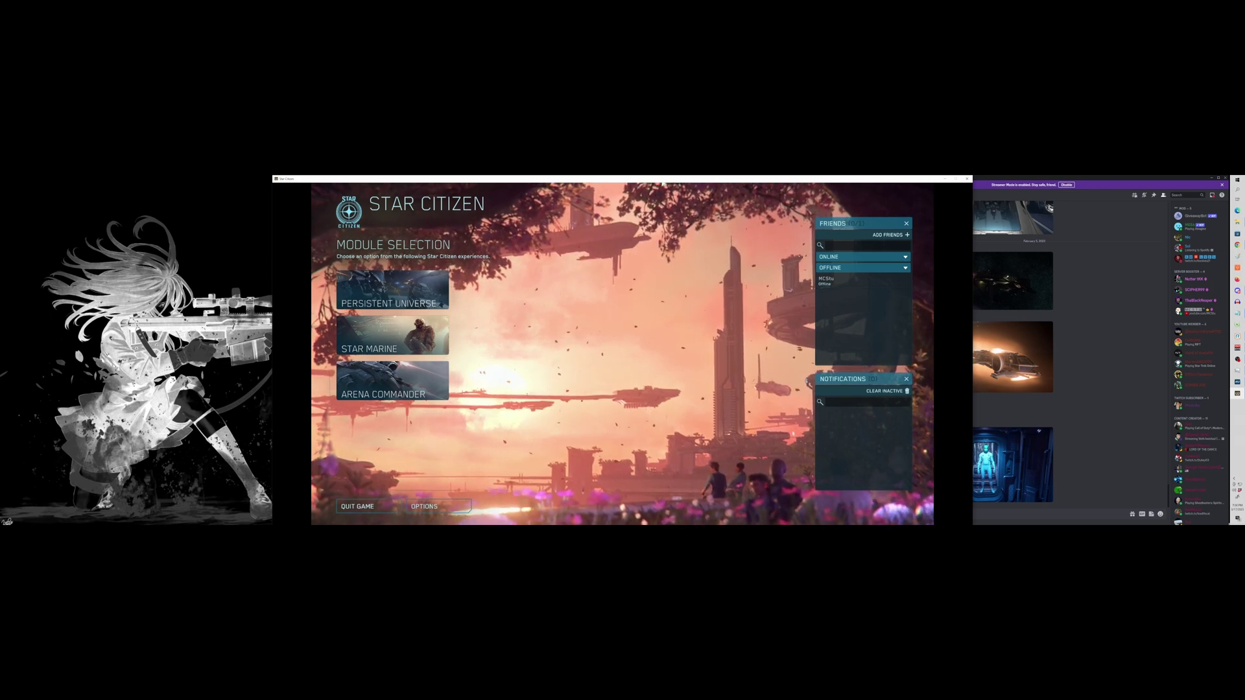
Step: Drag the Star Citizen window to the left screen edge and nudge the Discord window
left_click_drag(665, 180, 392, 183)
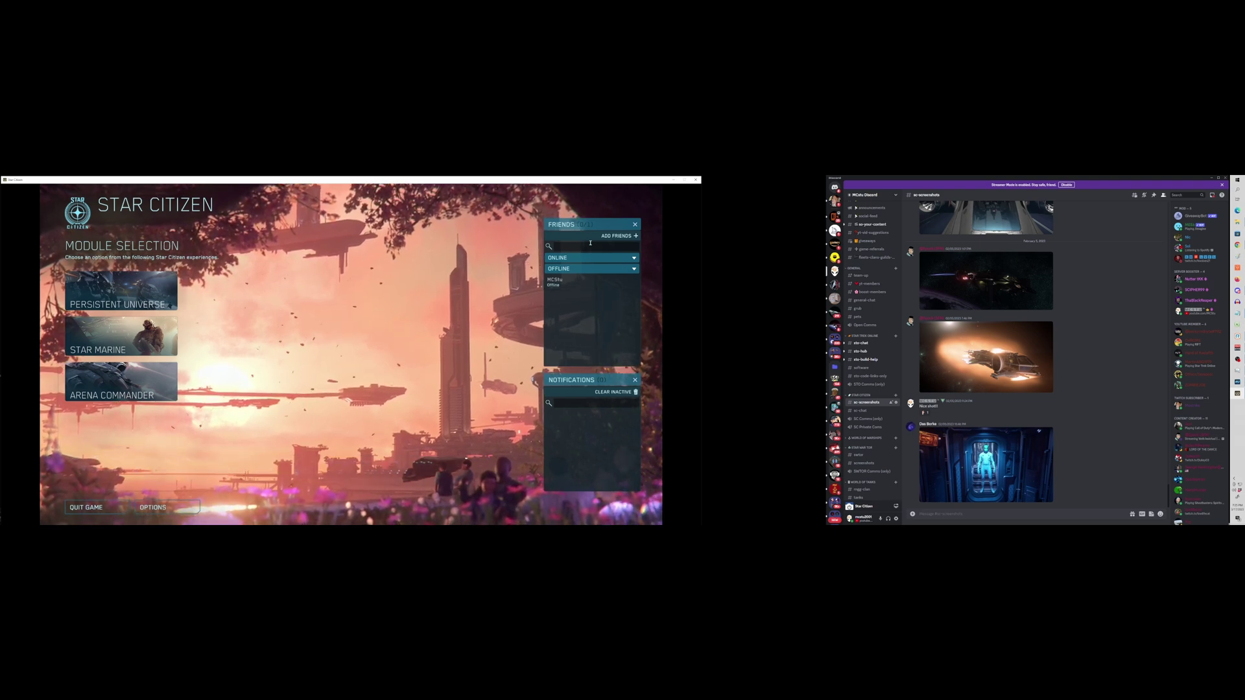
mouse_move(879, 180)
left_mouse_down()
mouse_move(825, 202)
mouse_move(873, 181)
left_mouse_up()
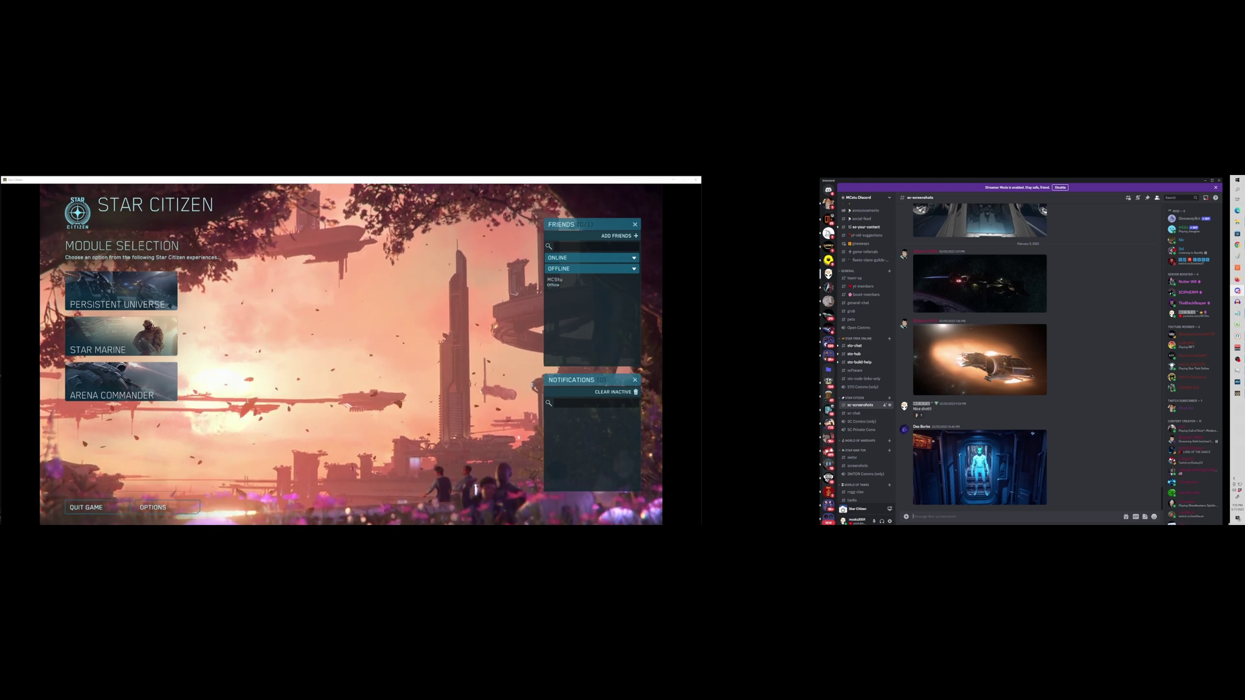
Step: Open Options and confirm 2880 X 1440 in the Graphics Resolution dropdown
left_click(166, 506)
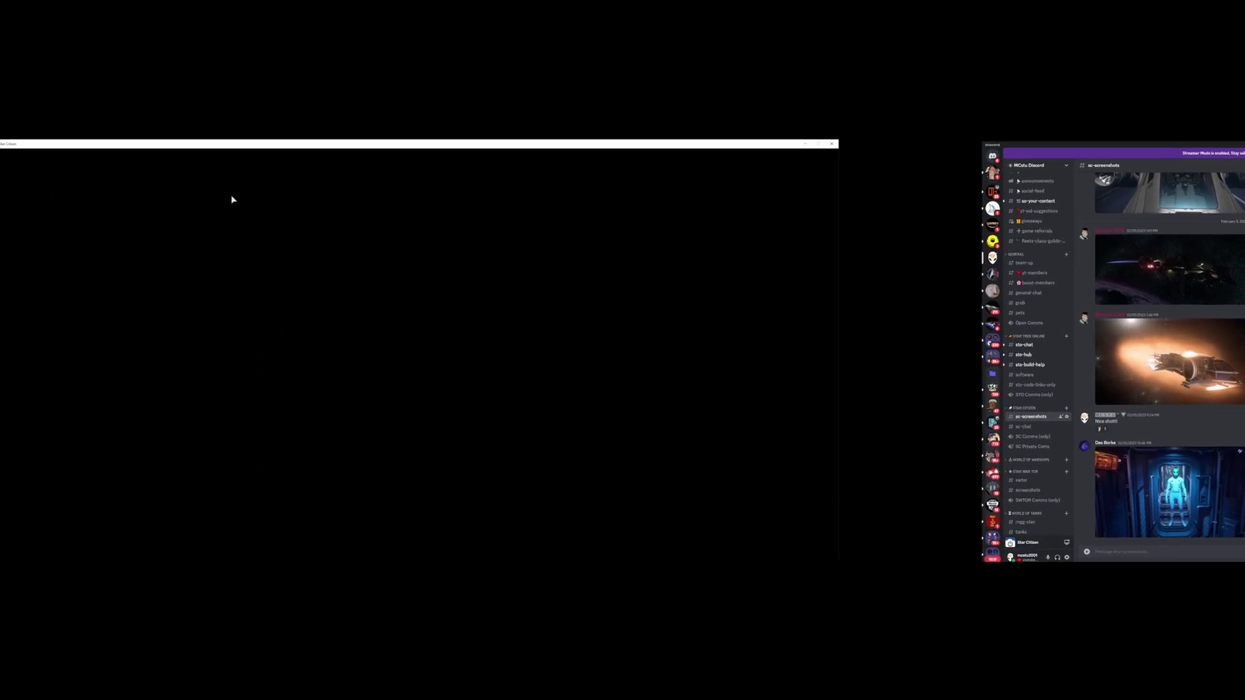
left_click(343, 318)
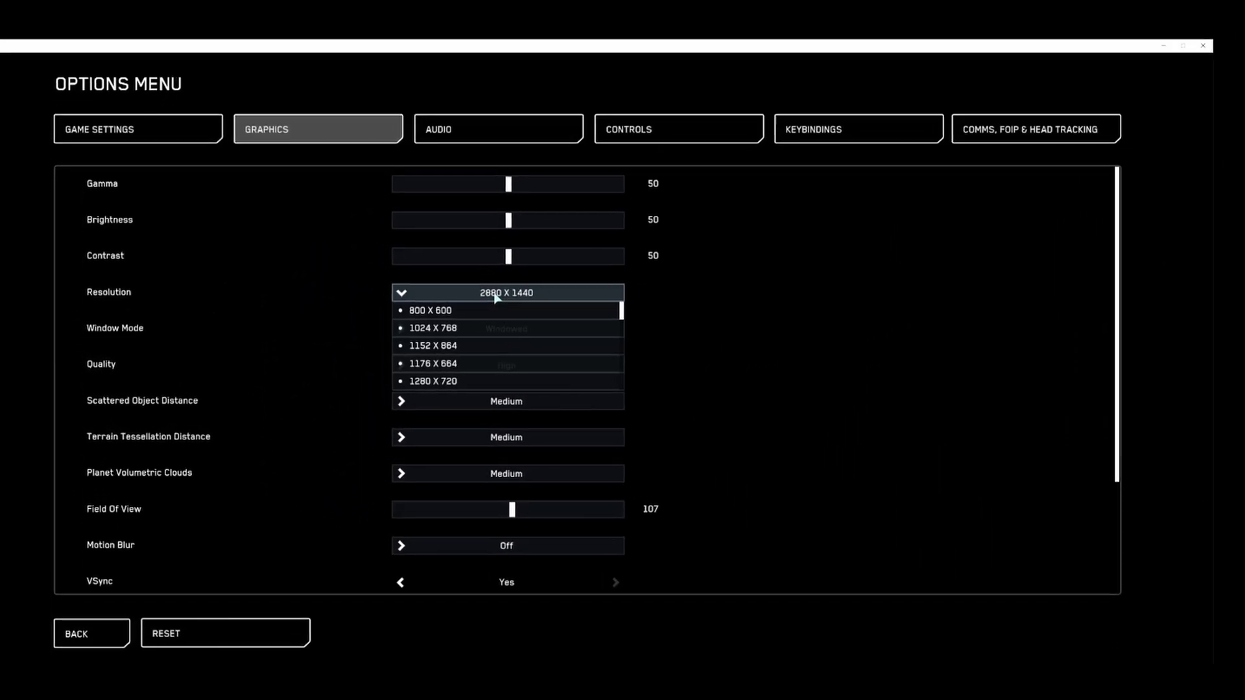
scroll(493, 363, "down", 10)
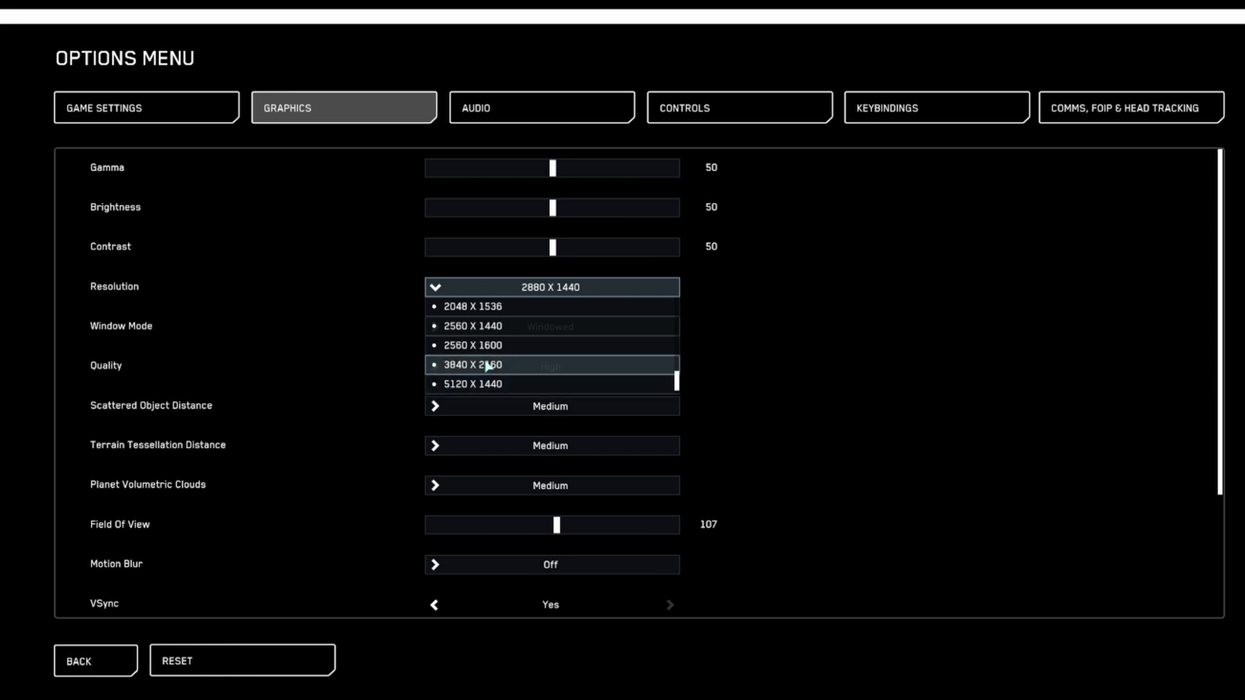
scroll(489, 364, "up", 2)
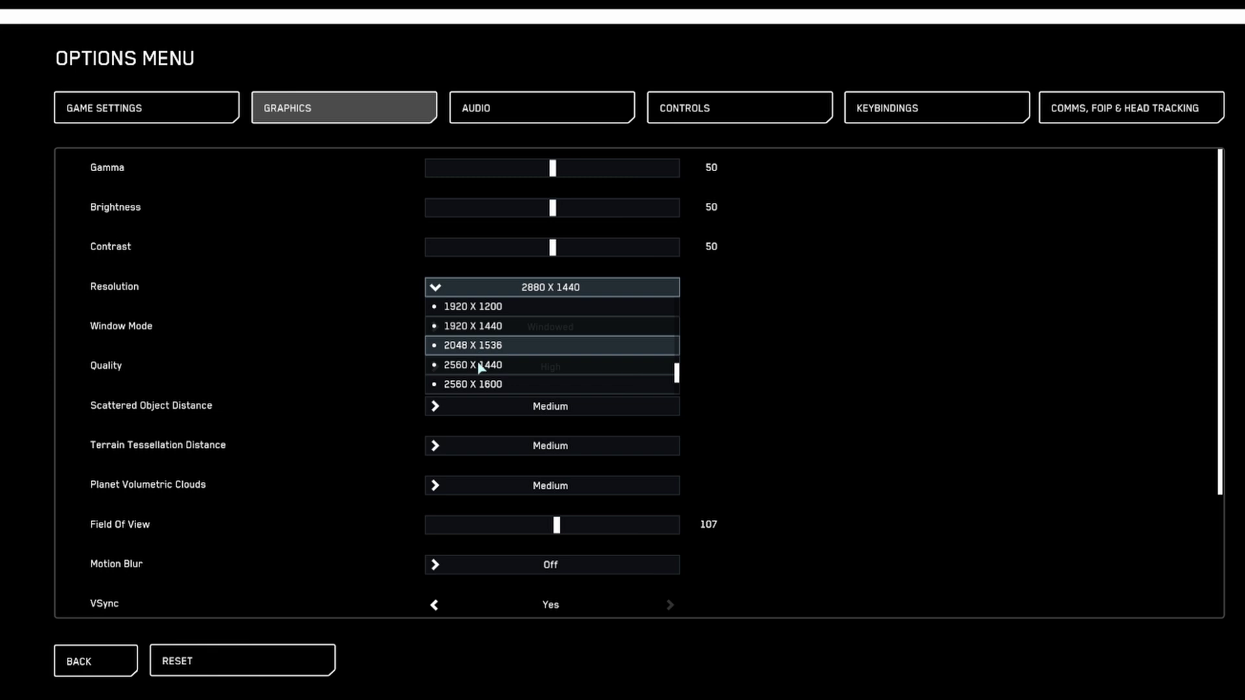
scroll(483, 360, "up", 1)
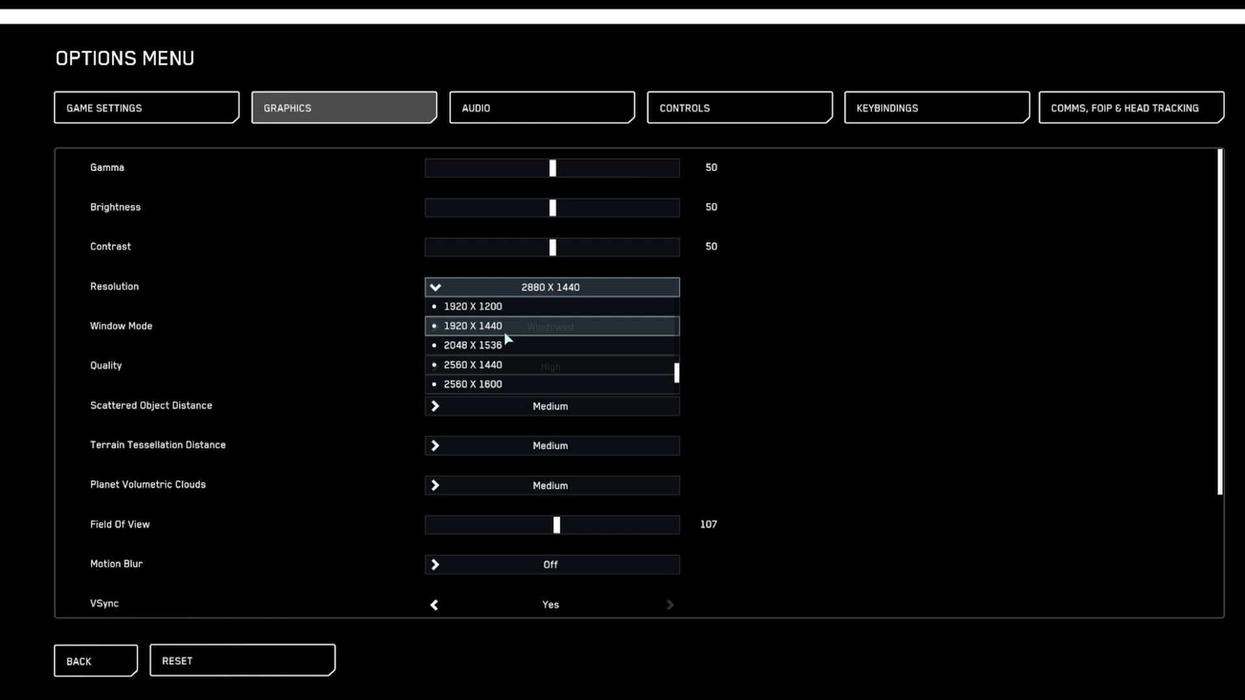
scroll(503, 381, "down", 3)
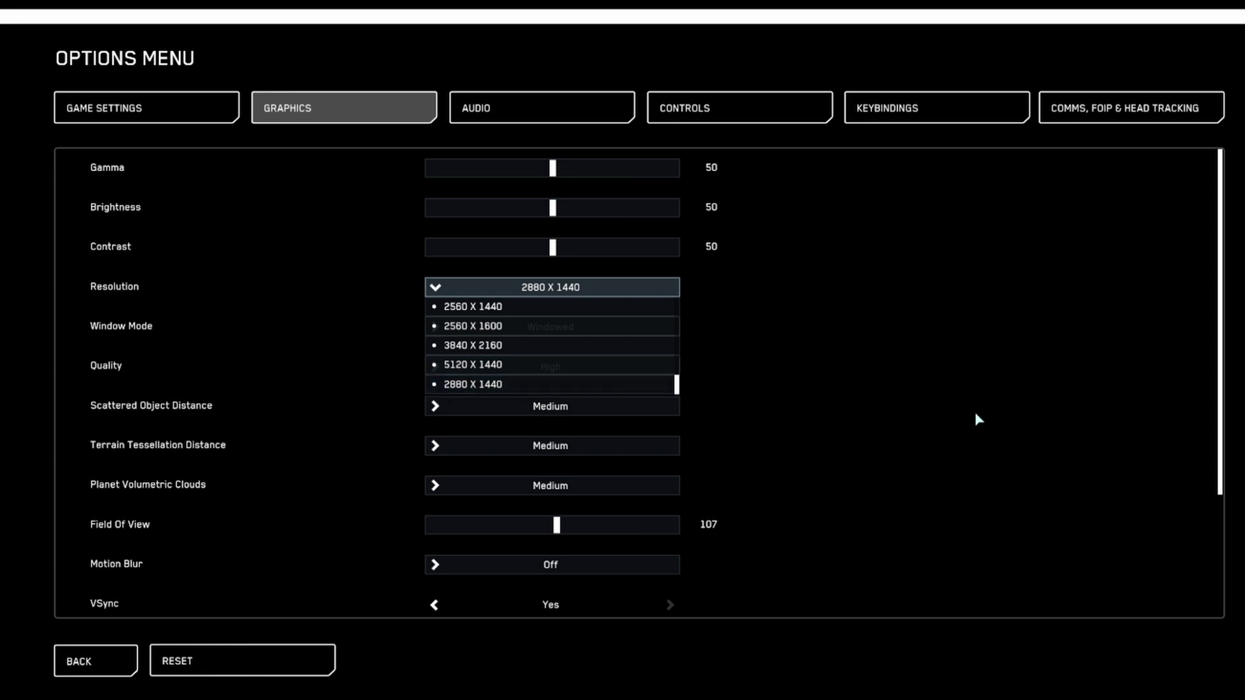
left_click(1095, 393)
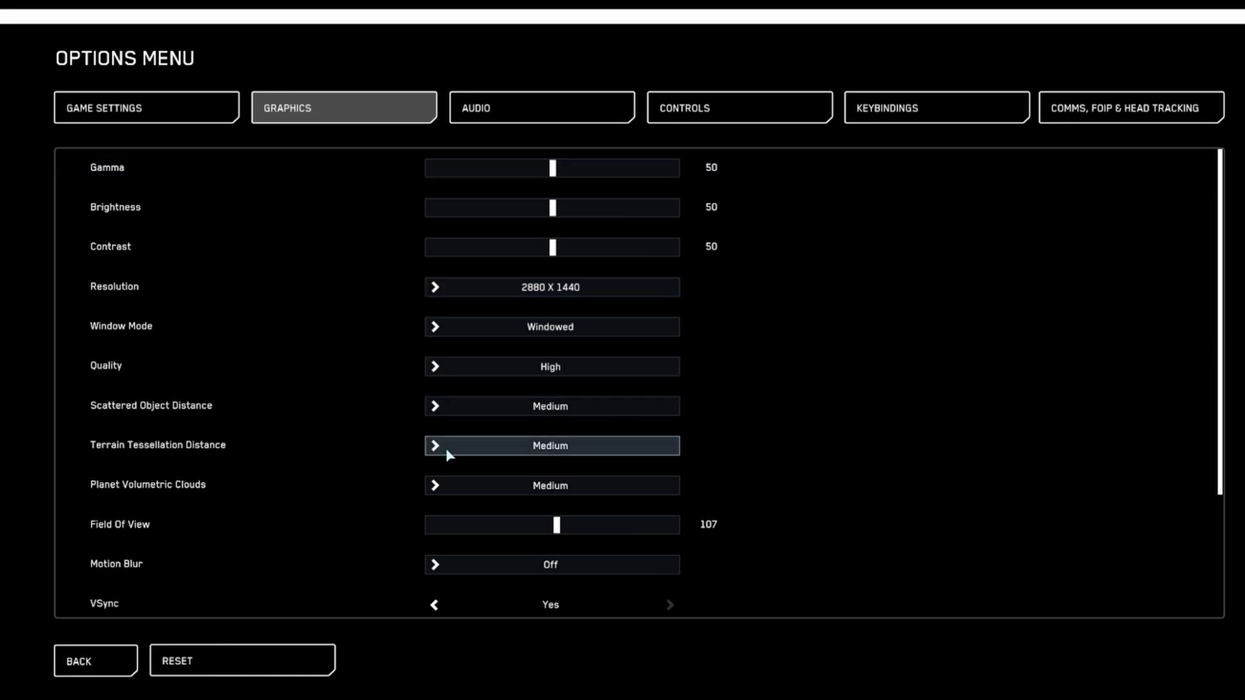